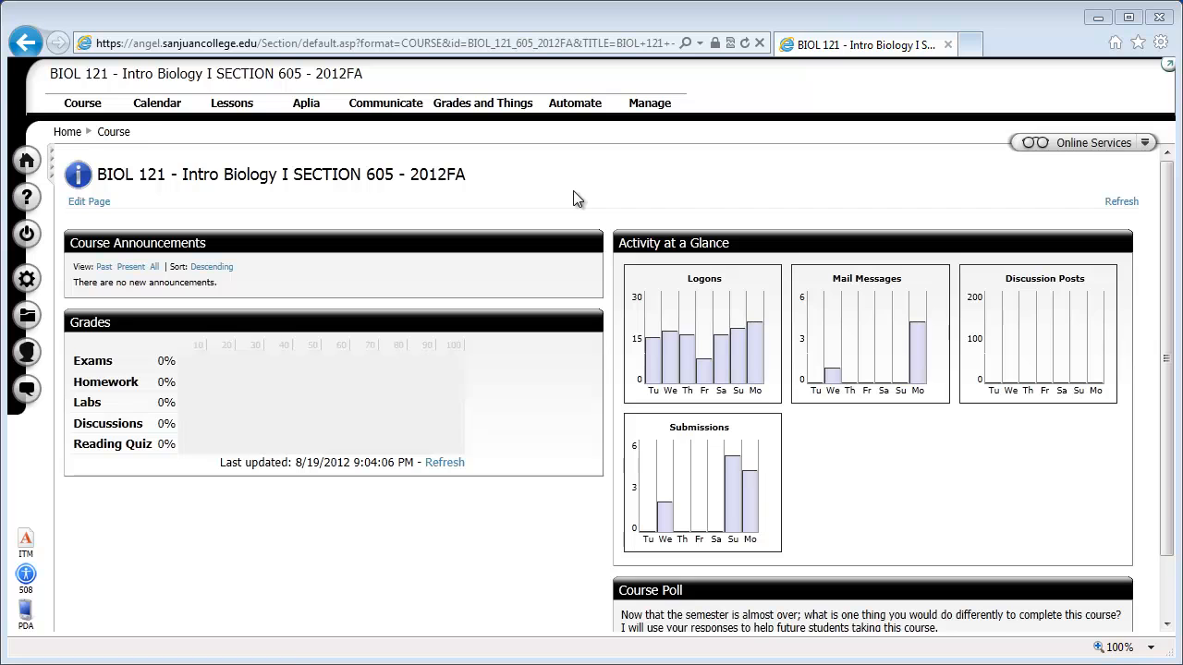
Open the course's Date Manager, show the content dates and find the Biology Pre-Test among the Start Here items.
{"action": "left_click", "coordinate": [650, 103]}
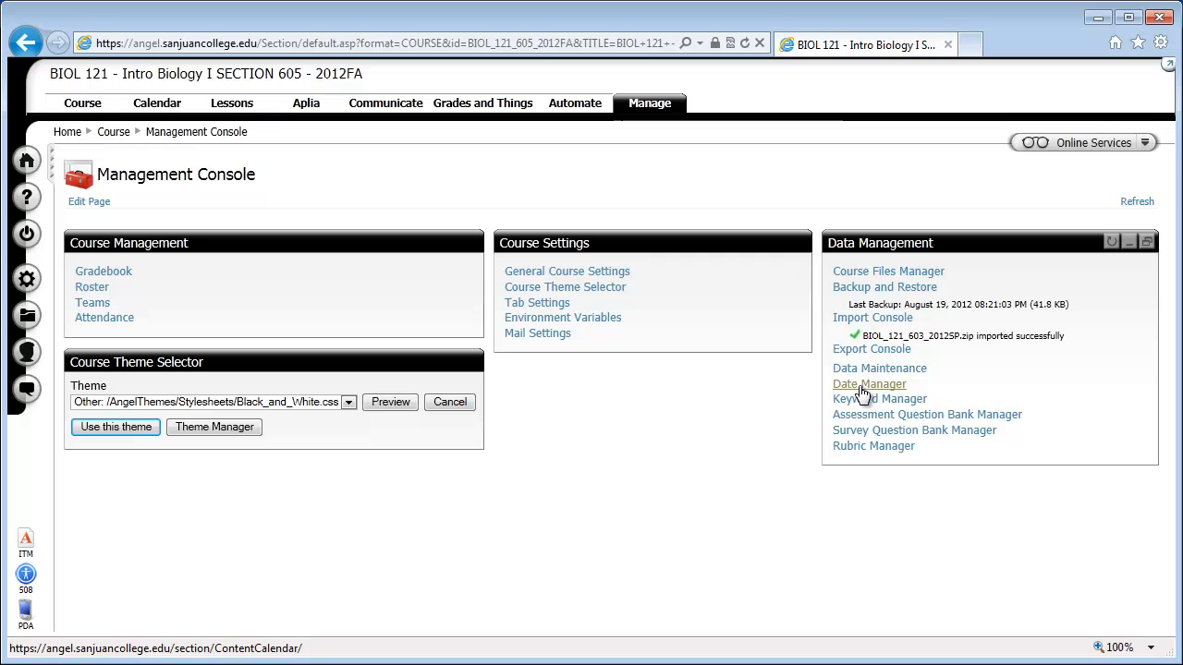
{"action": "left_click", "coordinate": [861, 392]}
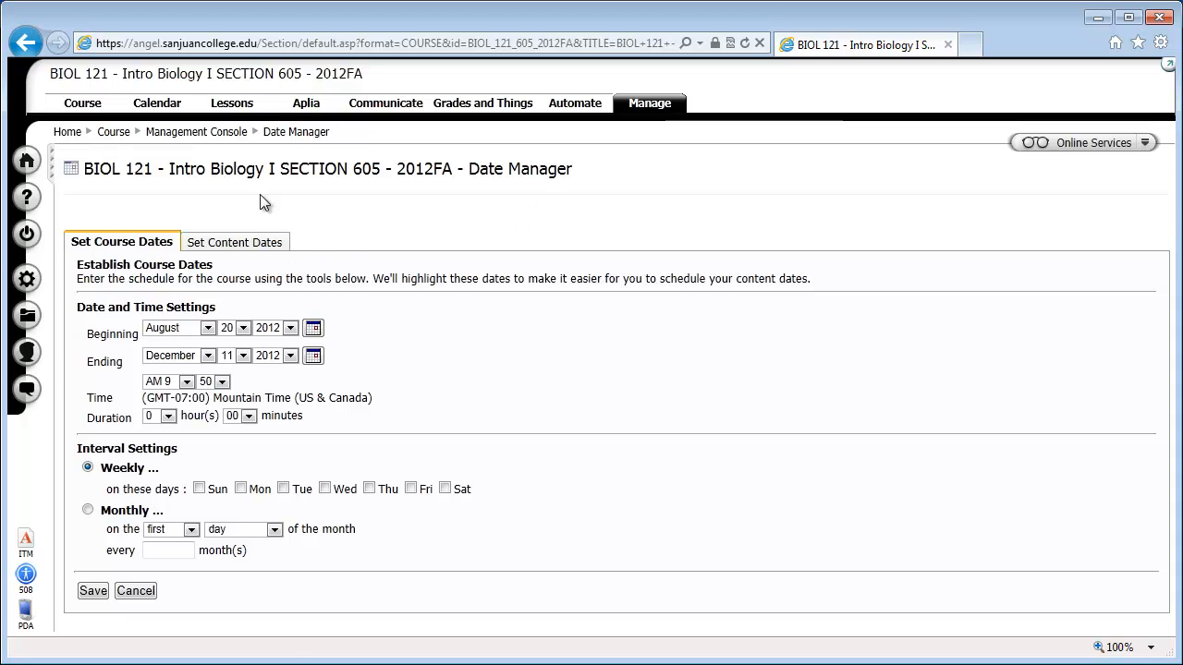
{"action": "left_click", "coordinate": [222, 247]}
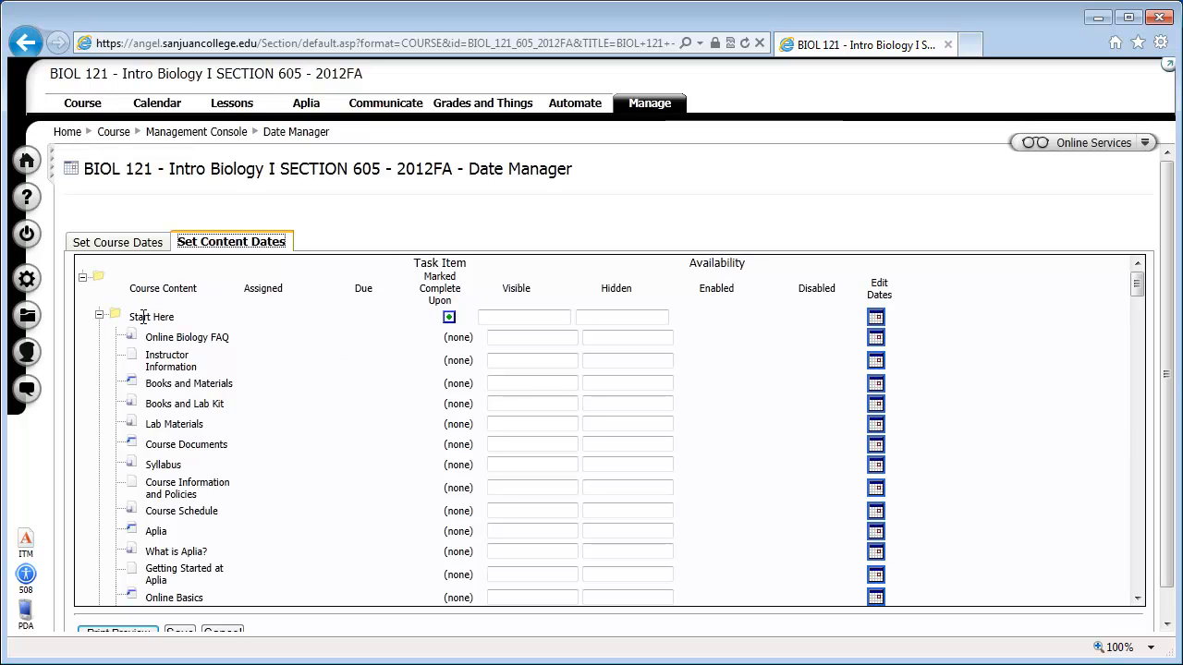
{"action": "scroll", "coordinate": [152, 338], "scroll_direction": "down", "scroll_amount": 1}
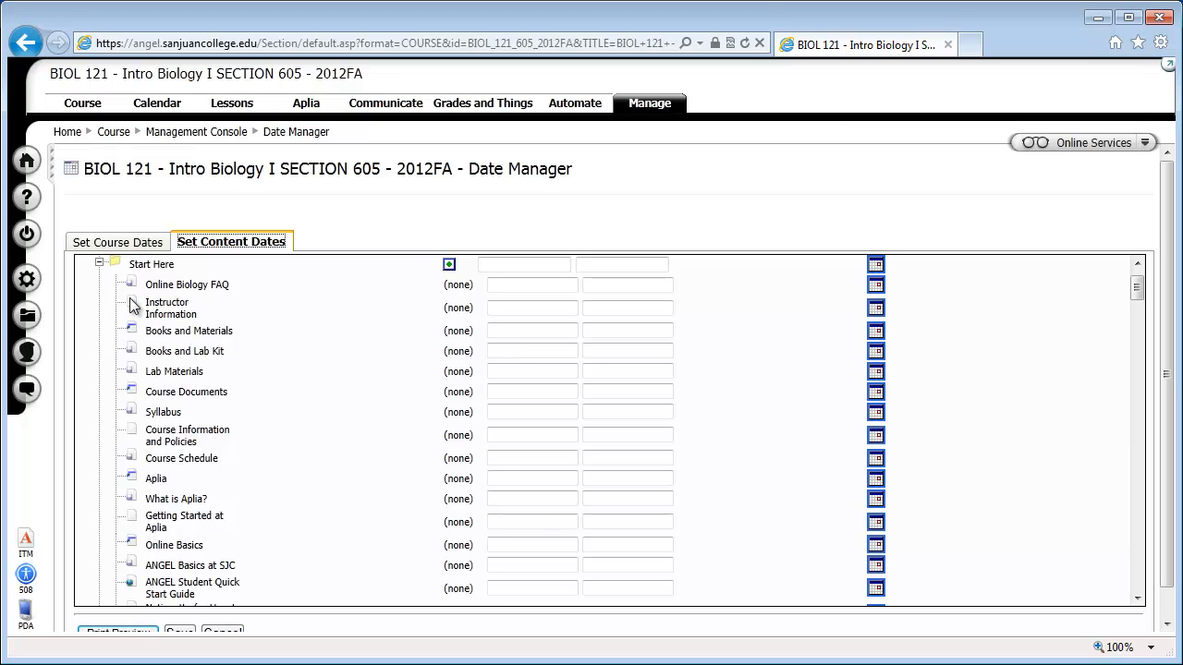
{"action": "scroll", "coordinate": [153, 462], "scroll_direction": "down", "scroll_amount": 1}
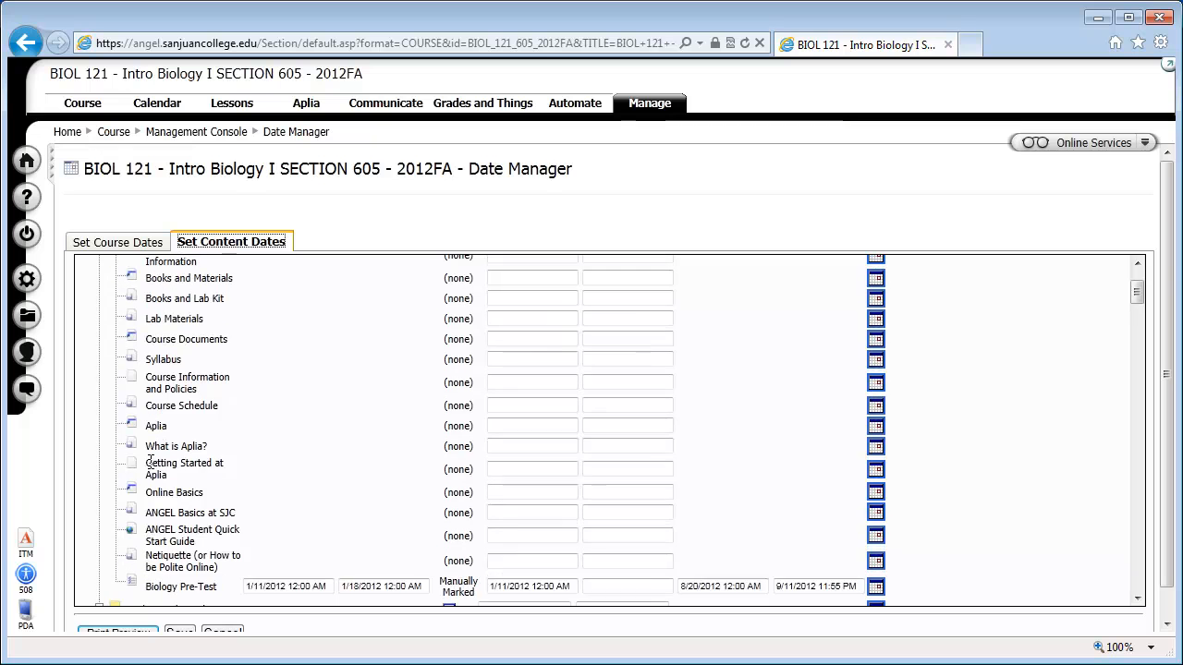
{"action": "scroll", "coordinate": [150, 462], "scroll_direction": "down", "scroll_amount": 1}
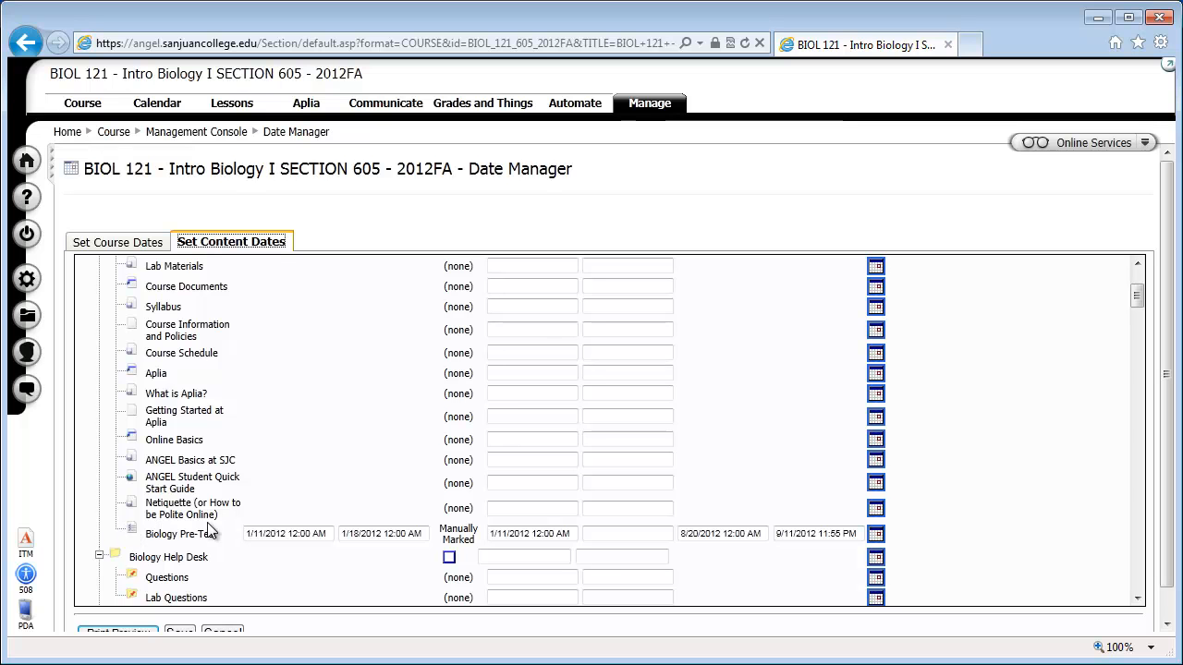
{"action": "scroll", "coordinate": [285, 539], "scroll_direction": "up", "scroll_amount": 3}
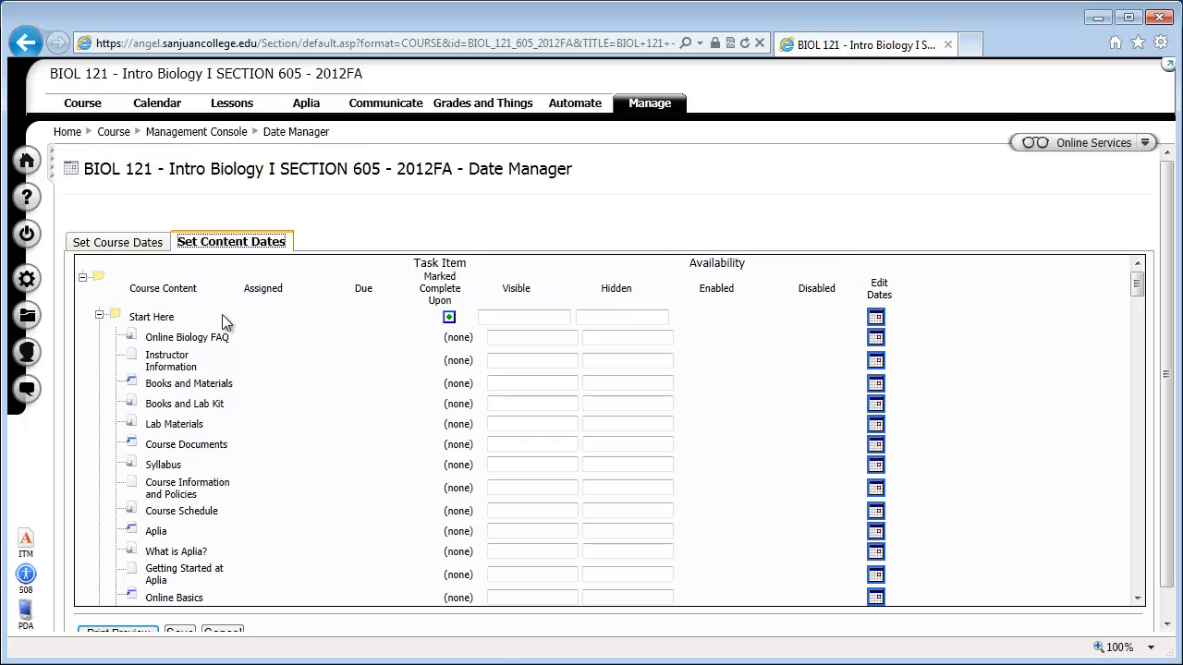
{"action": "scroll", "coordinate": [297, 390], "scroll_direction": "down", "scroll_amount": 1}
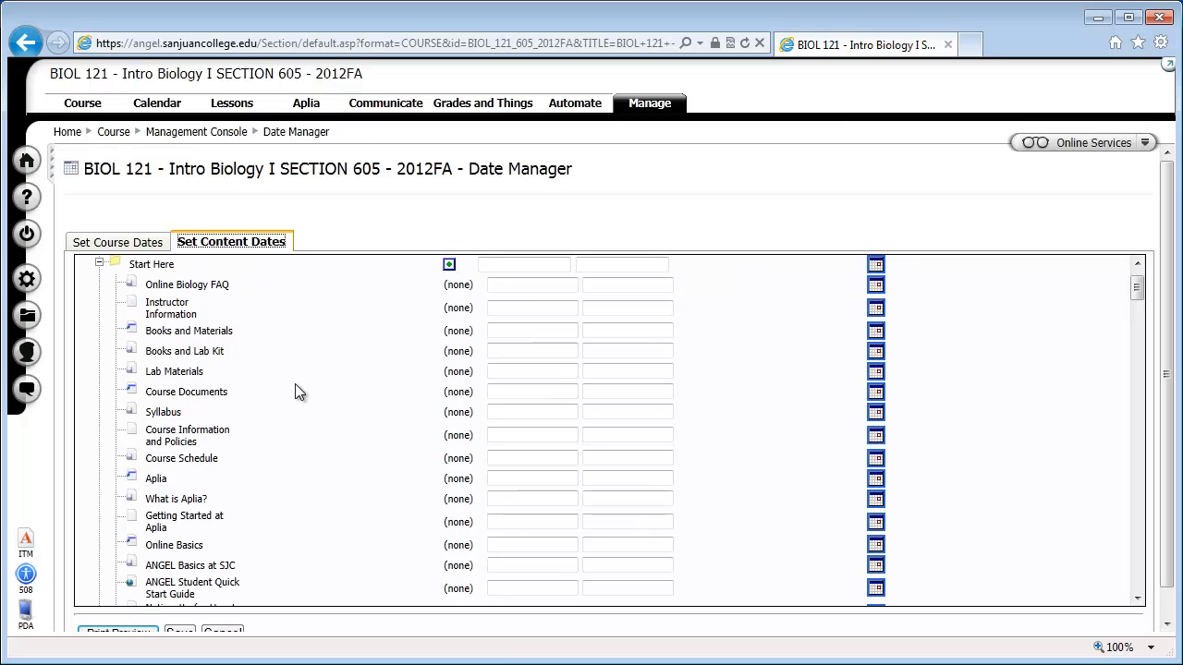
{"action": "scroll", "coordinate": [305, 439], "scroll_direction": "down", "scroll_amount": 2}
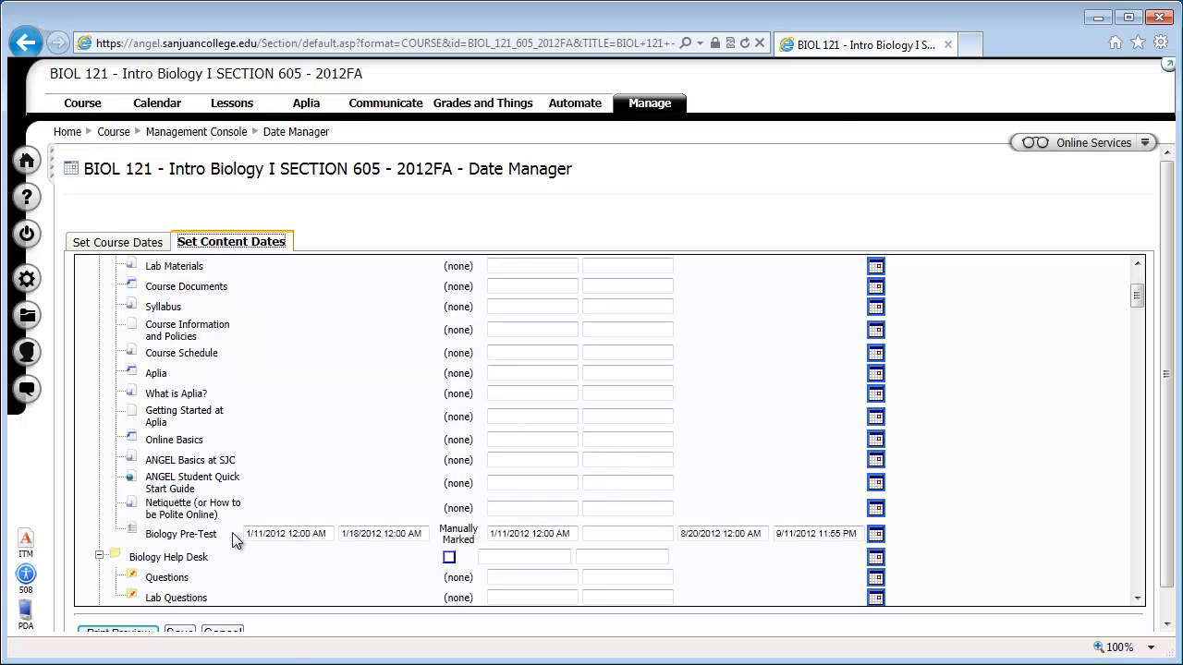
Set the Biology Pre-Test's visible, assigned and enabled dates to January 9, 2013 at 12:00 AM.
{"action": "left_click", "coordinate": [875, 536]}
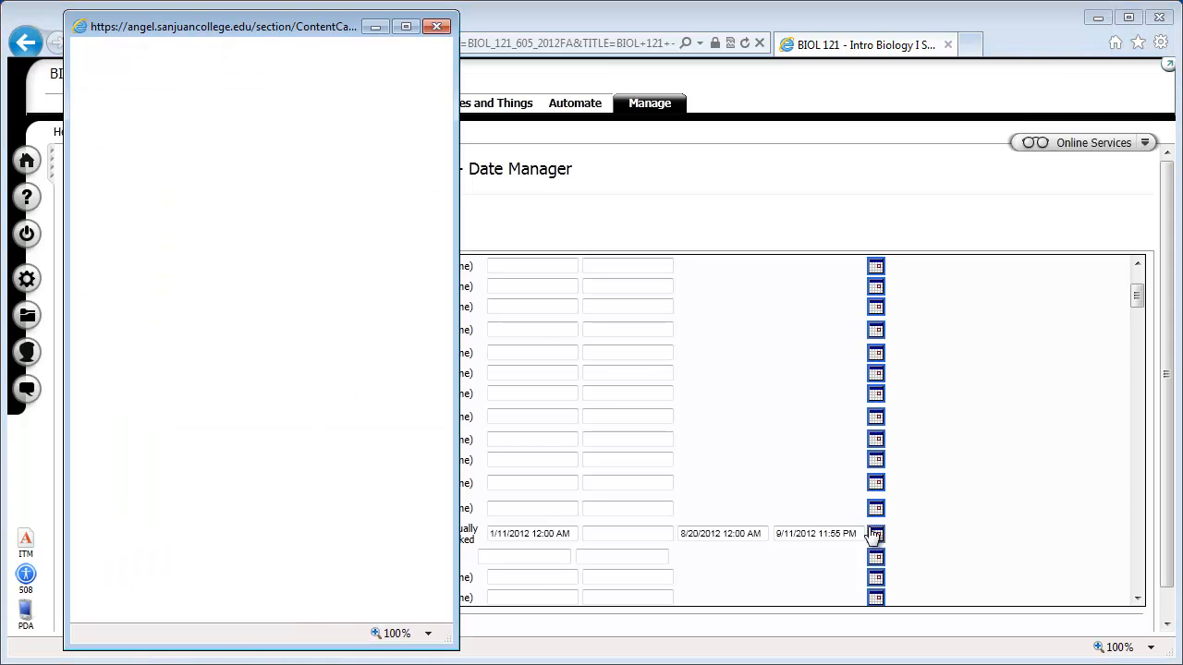
{"action": "left_click_drag", "start_coordinate": [302, 27], "coordinate": [398, 21]}
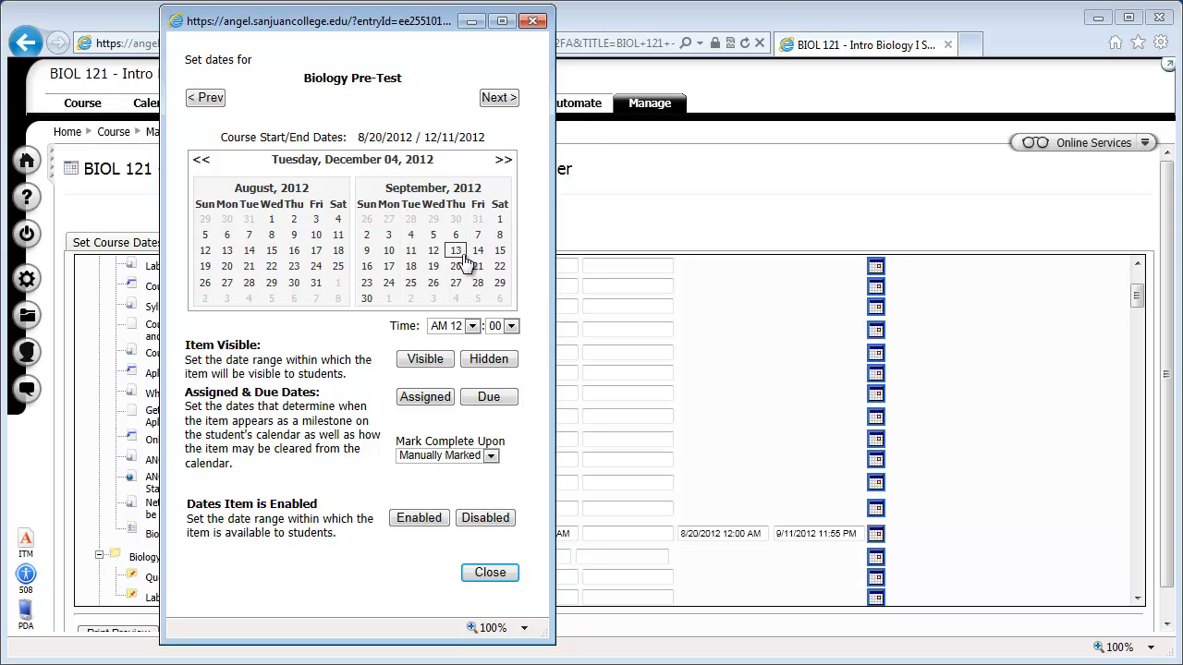
{"action": "double_click", "coordinate": [502, 161]}
{"action": "left_click", "coordinate": [503, 161]}
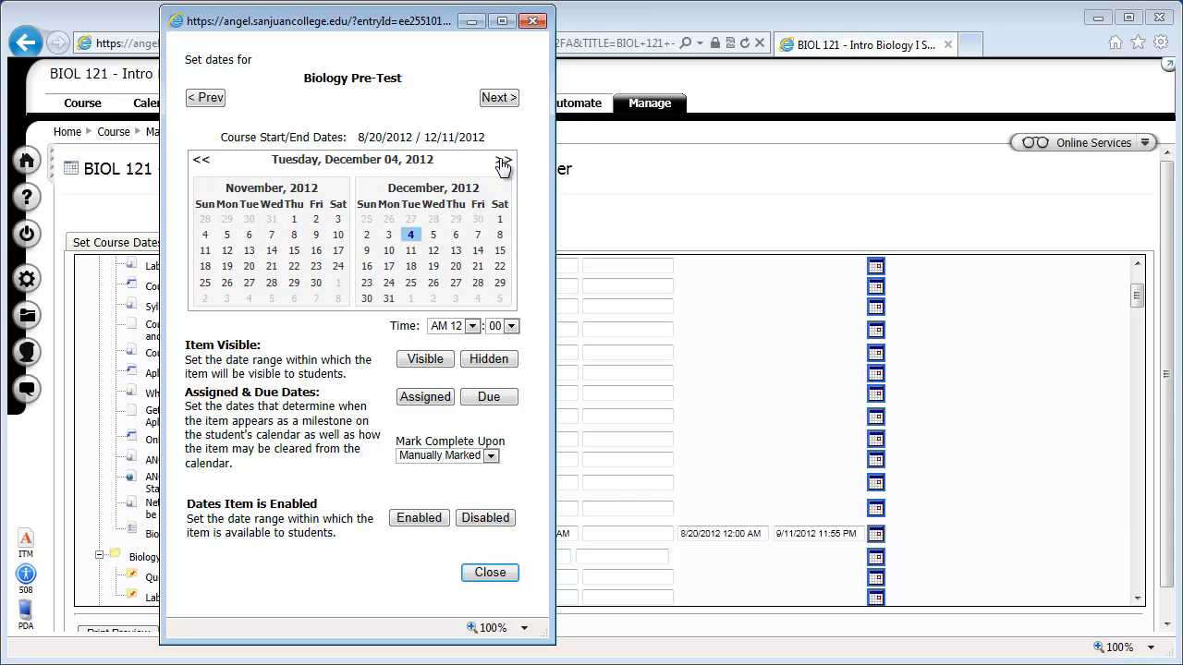
{"action": "left_click", "coordinate": [503, 162]}
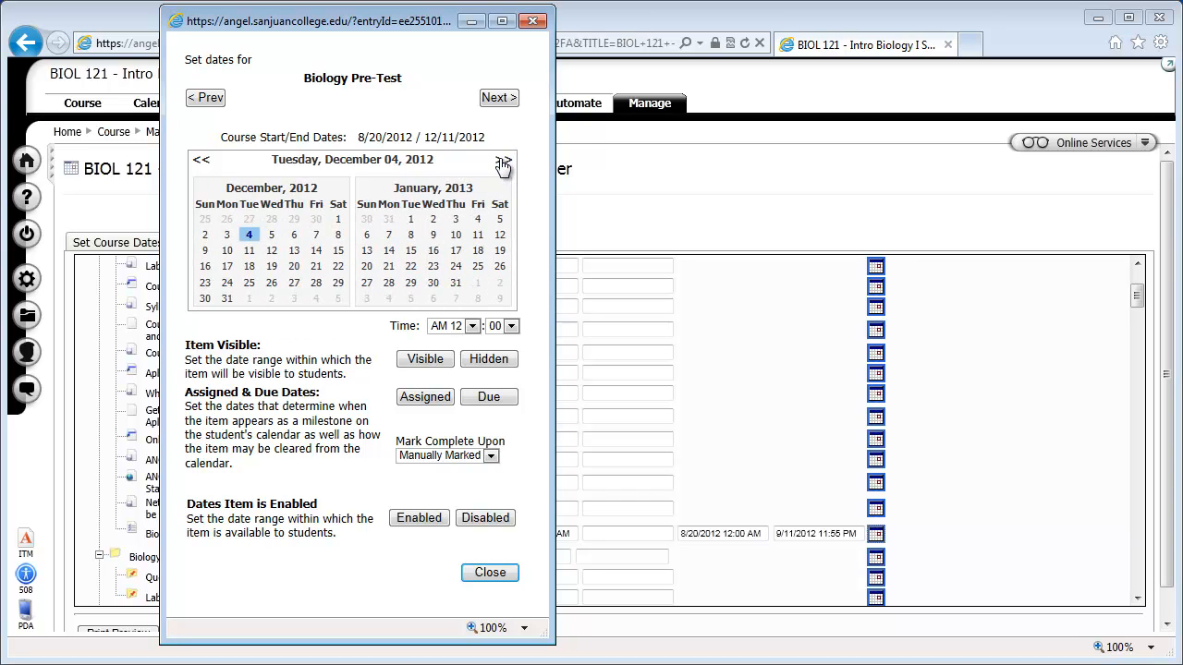
{"action": "left_click", "coordinate": [433, 234]}
{"action": "left_click", "coordinate": [417, 366]}
{"action": "left_click", "coordinate": [417, 400]}
{"action": "left_click", "coordinate": [427, 517]}
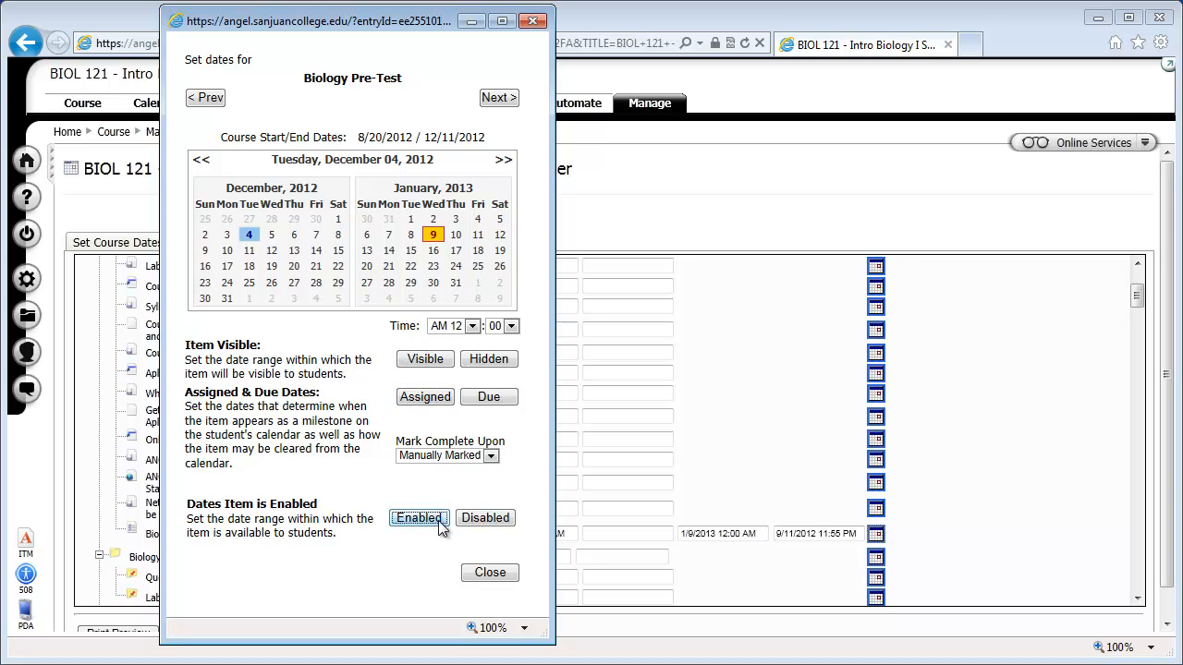
Set the Biology Pre-Test's due and disabled dates to January 22, 2013 at 11:55 PM.
{"action": "left_click_drag", "start_coordinate": [357, 26], "coordinate": [469, 19]}
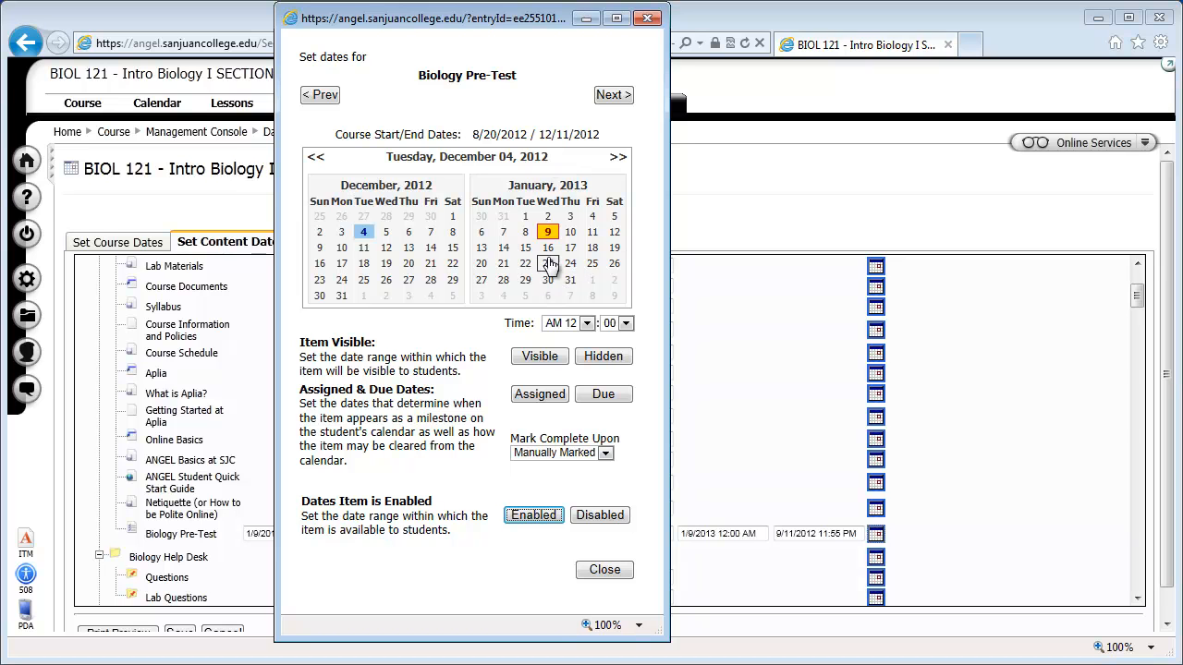
{"action": "left_click", "coordinate": [525, 265]}
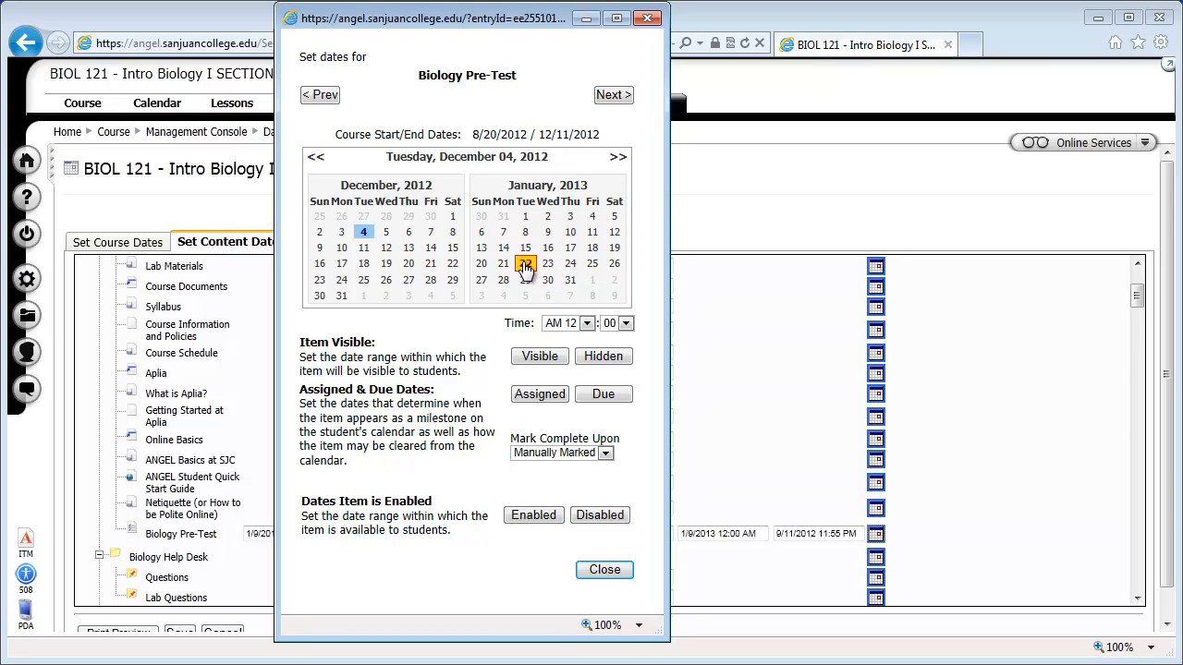
{"action": "left_click", "coordinate": [586, 323]}
{"action": "left_click", "coordinate": [571, 619]}
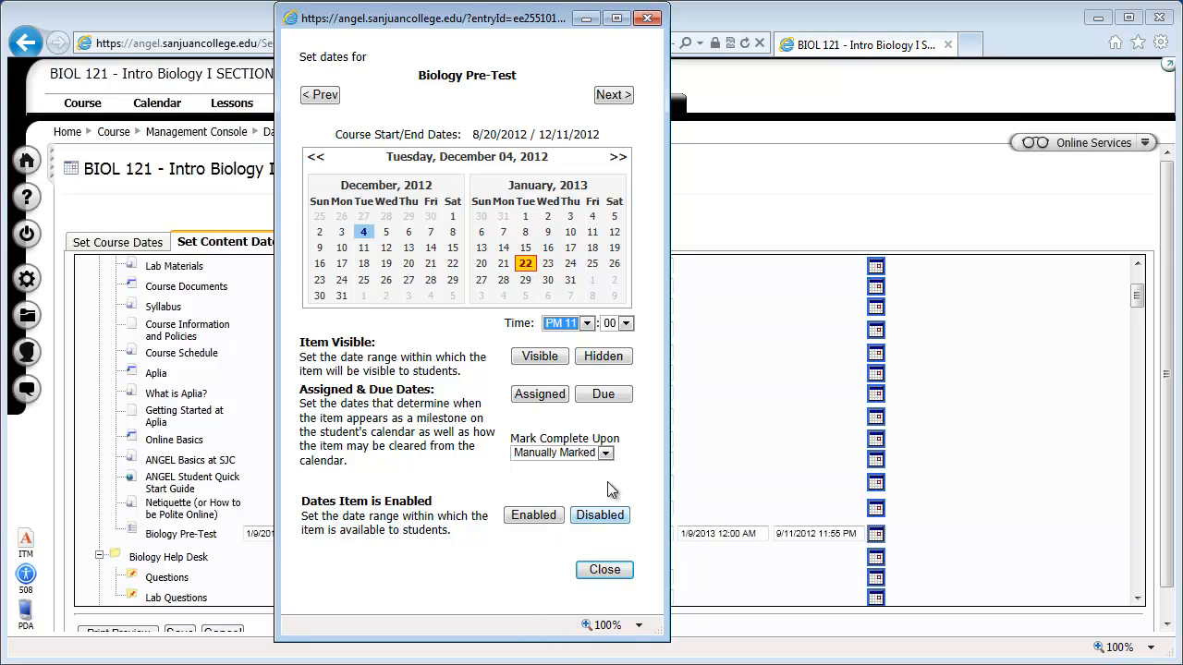
{"action": "left_click", "coordinate": [626, 324]}
{"action": "left_click", "coordinate": [619, 473]}
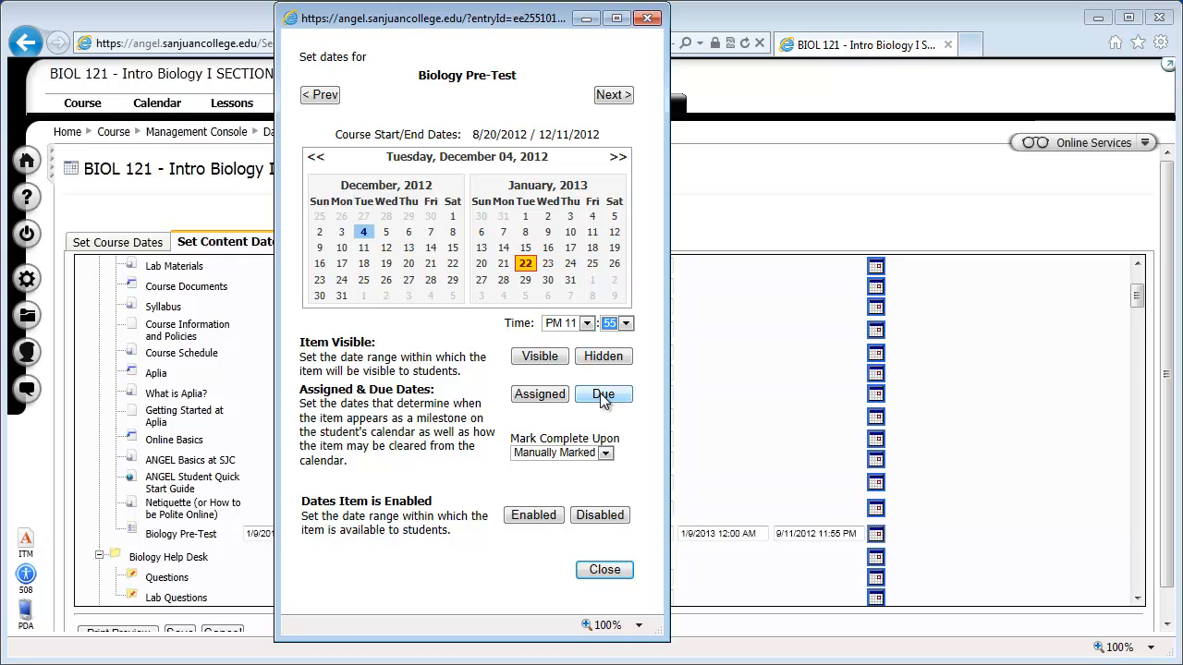
{"action": "left_click", "coordinate": [603, 397]}
{"action": "left_click", "coordinate": [599, 515]}
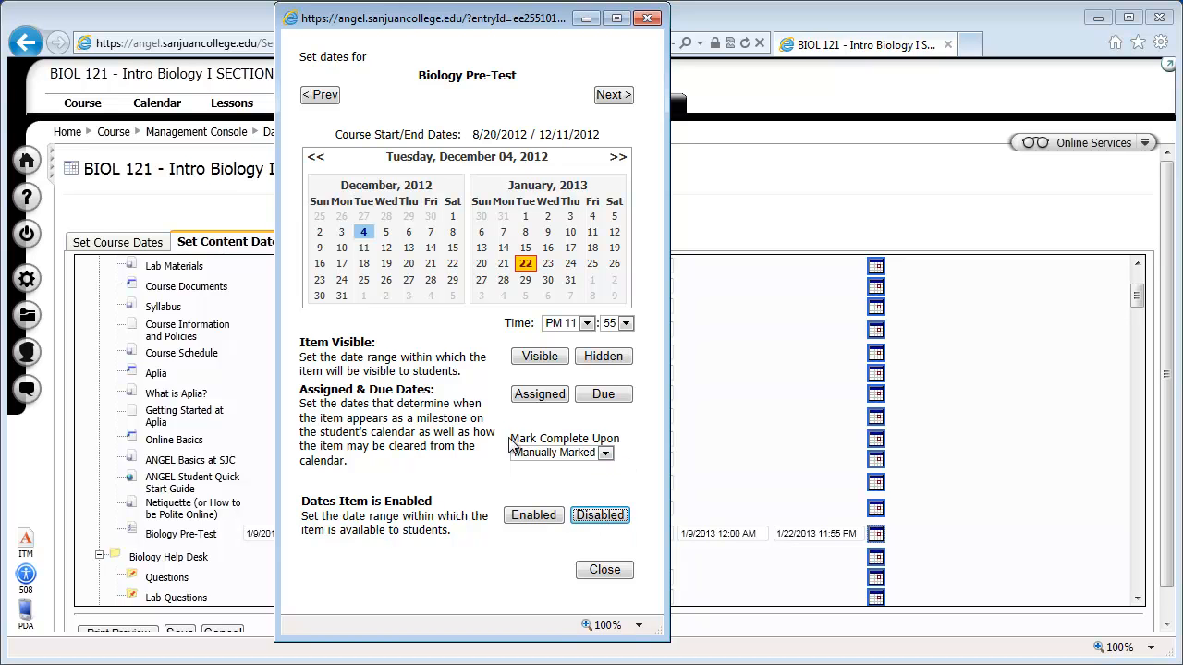
Mark the Biology Pre-Test complete upon Item Completion and close its date settings.
{"action": "left_click", "coordinate": [604, 453]}
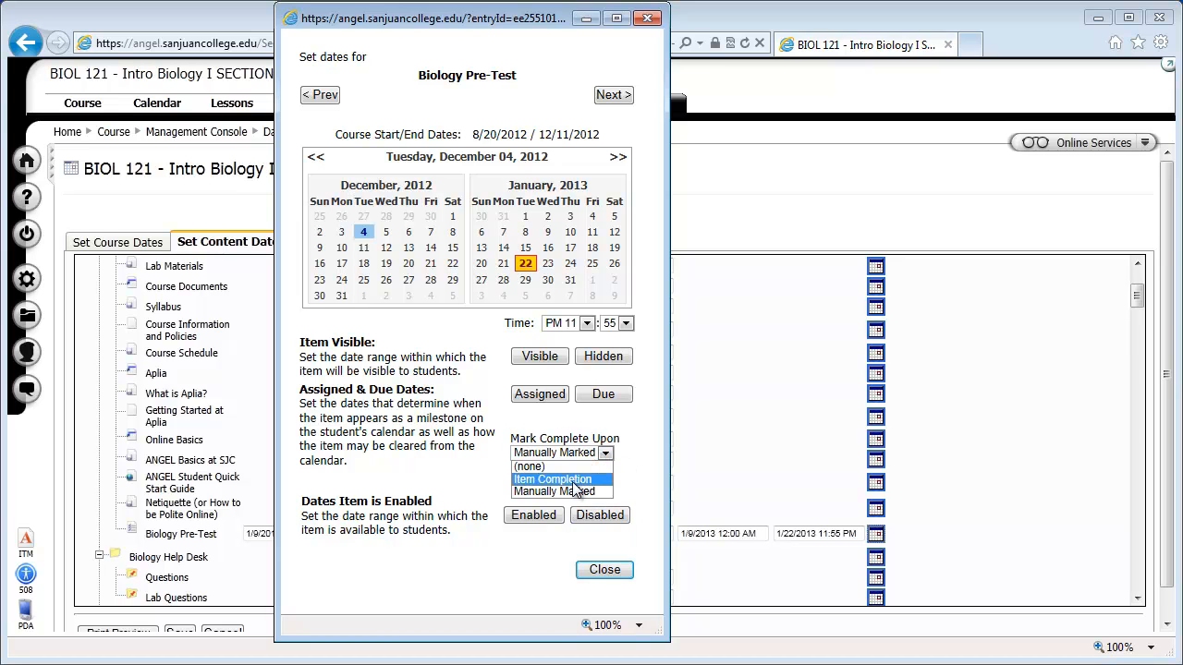
{"action": "left_click", "coordinate": [572, 479]}
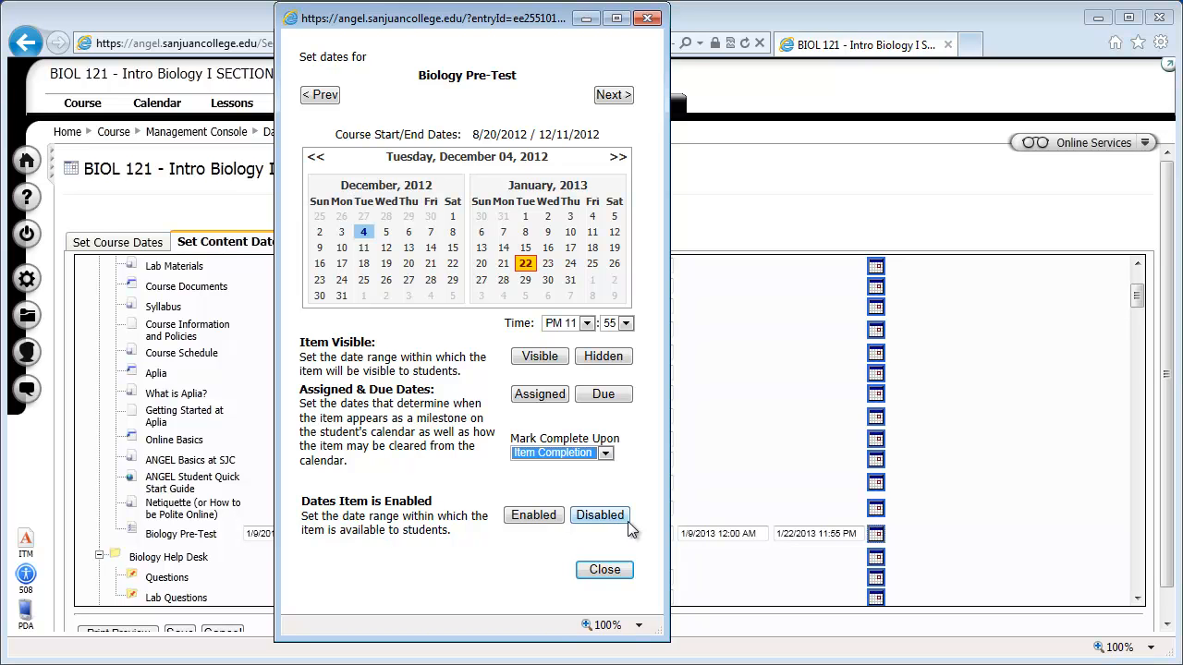
{"action": "left_click", "coordinate": [605, 570]}
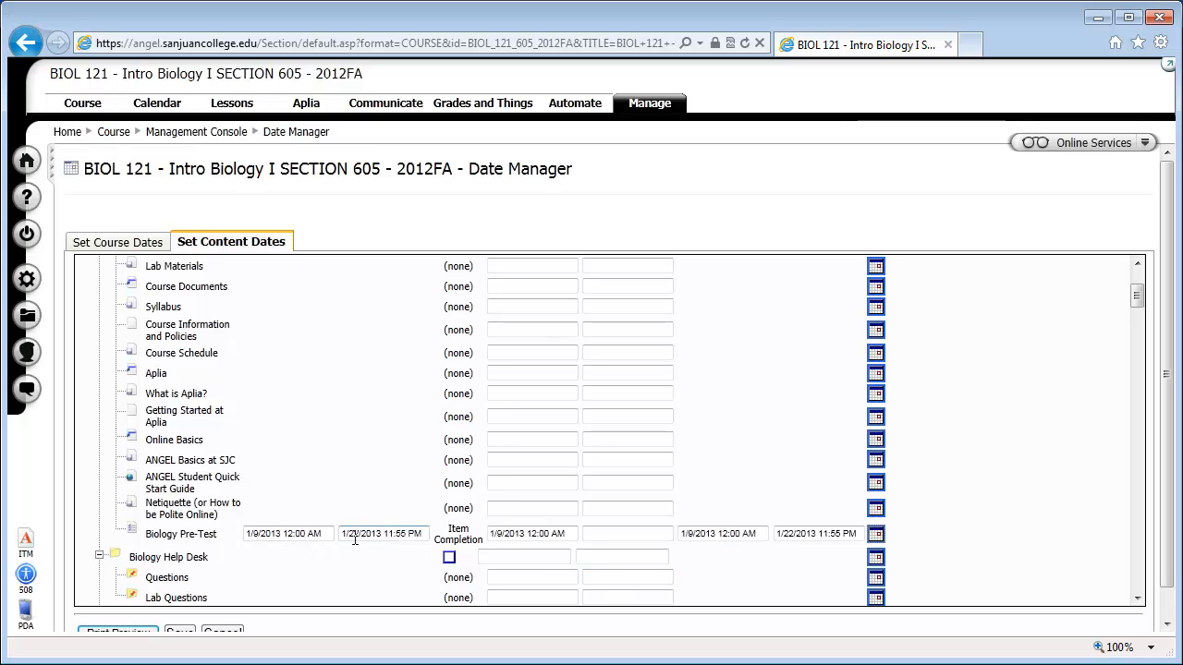
{"action": "left_click", "coordinate": [618, 533]}
Set the visible, assigned and enabled dates of Academic Honesty in the Unit 1 Assignment Drop Box to January 9, 2013 at 12:00 AM.
{"action": "scroll", "coordinate": [611, 532], "scroll_direction": "up", "scroll_amount": 1}
{"action": "scroll", "coordinate": [611, 532], "scroll_direction": "up", "scroll_amount": 3}
{"action": "scroll", "coordinate": [610, 531], "scroll_direction": "down", "scroll_amount": 4}
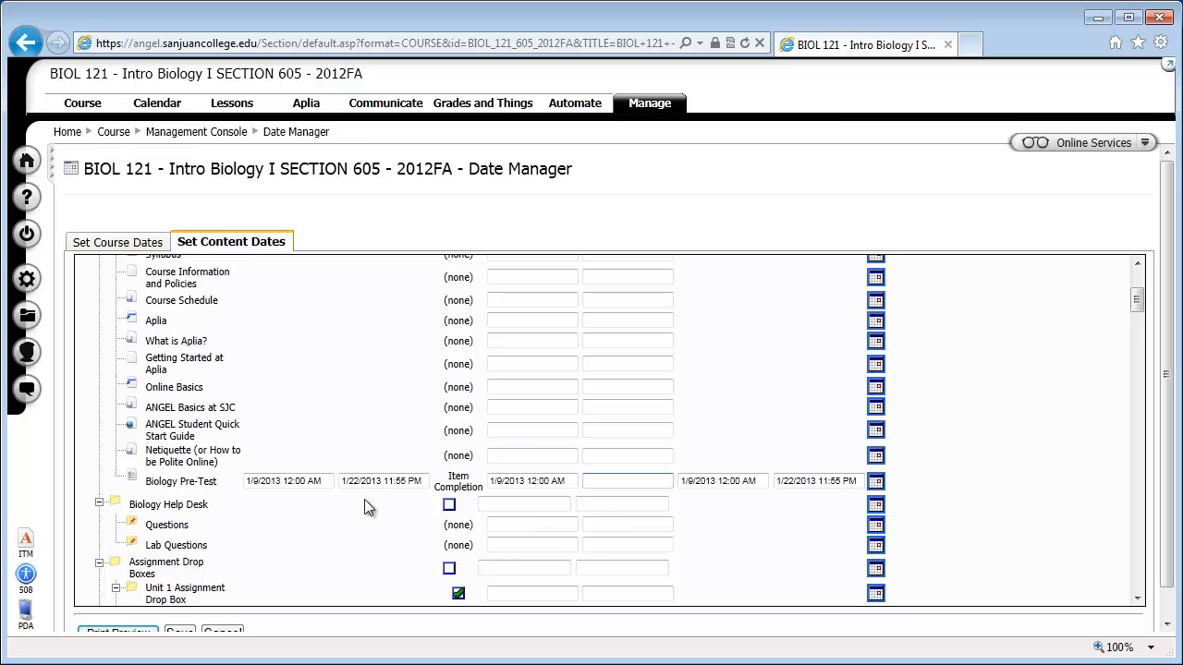
{"action": "scroll", "coordinate": [328, 490], "scroll_direction": "down", "scroll_amount": 1}
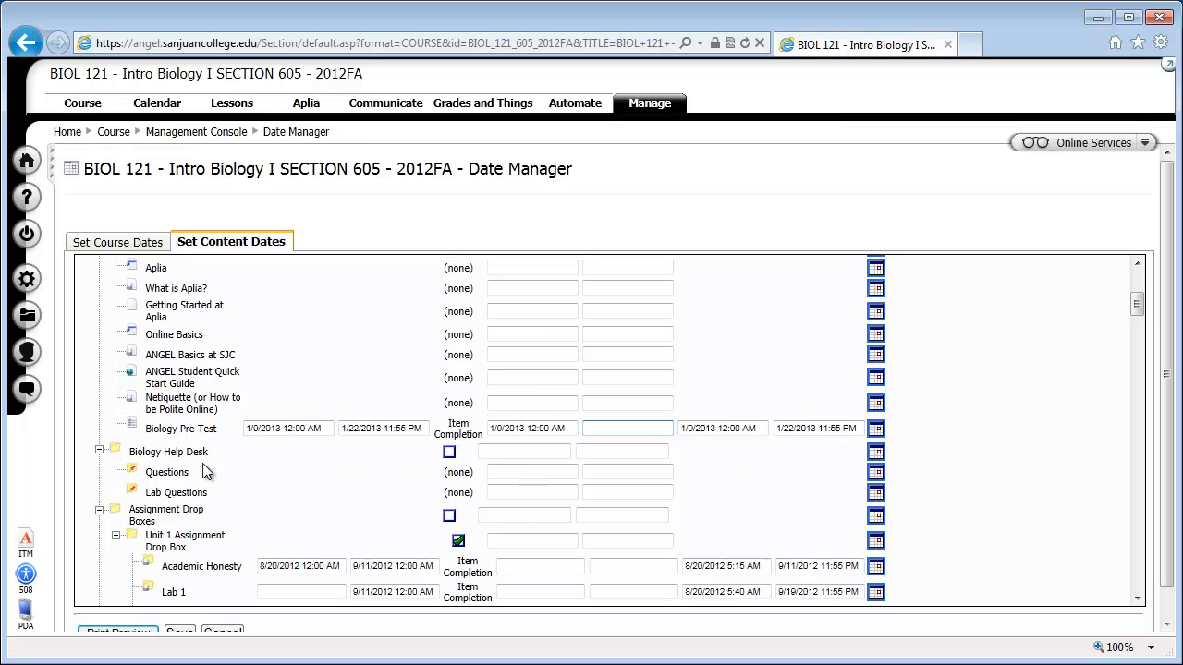
{"action": "scroll", "coordinate": [249, 498], "scroll_direction": "down", "scroll_amount": 2}
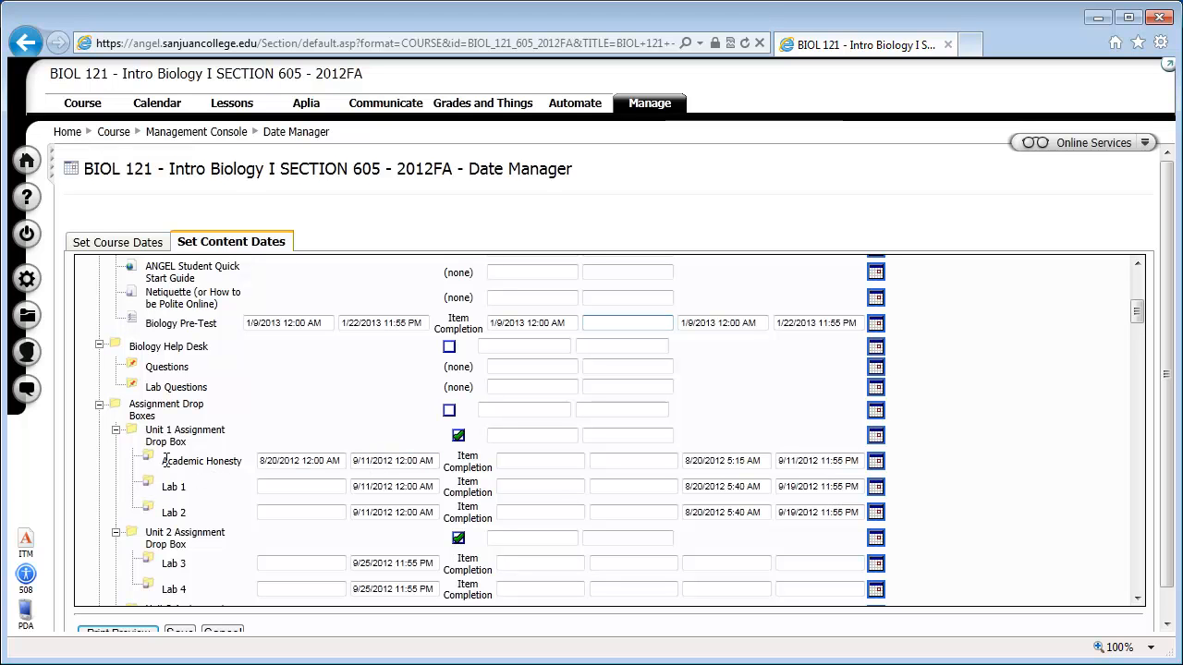
{"action": "left_click", "coordinate": [875, 461]}
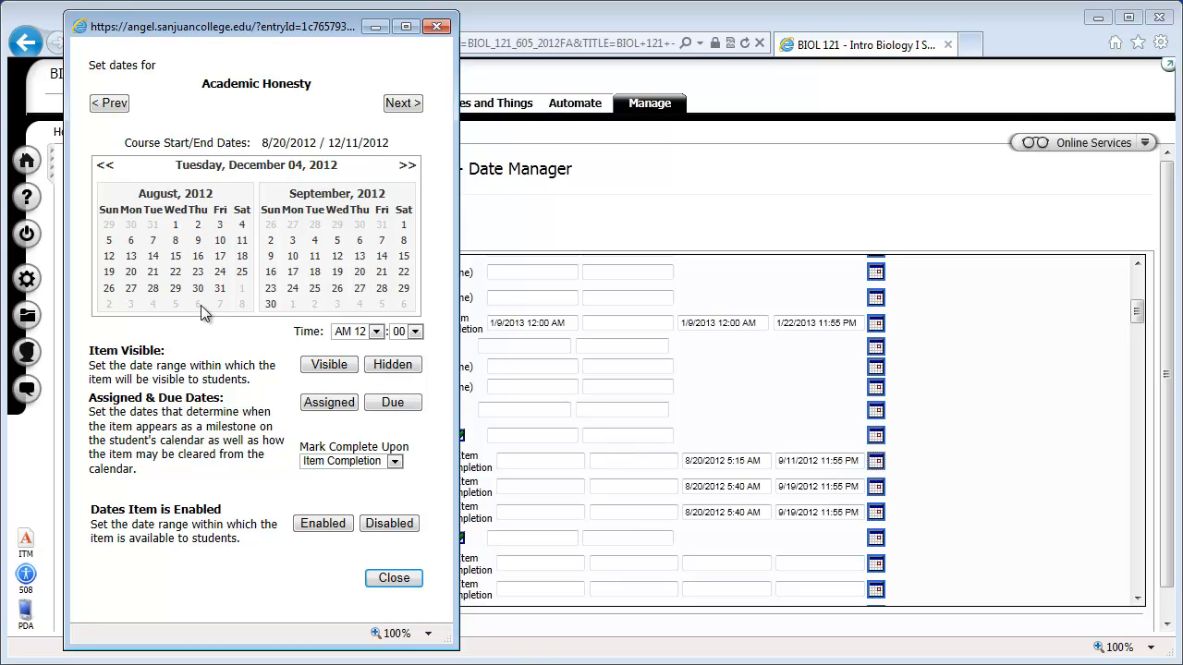
{"action": "left_click", "coordinate": [404, 168]}
{"action": "left_click", "coordinate": [405, 168]}
{"action": "left_click", "coordinate": [404, 169]}
{"action": "left_click", "coordinate": [405, 168]}
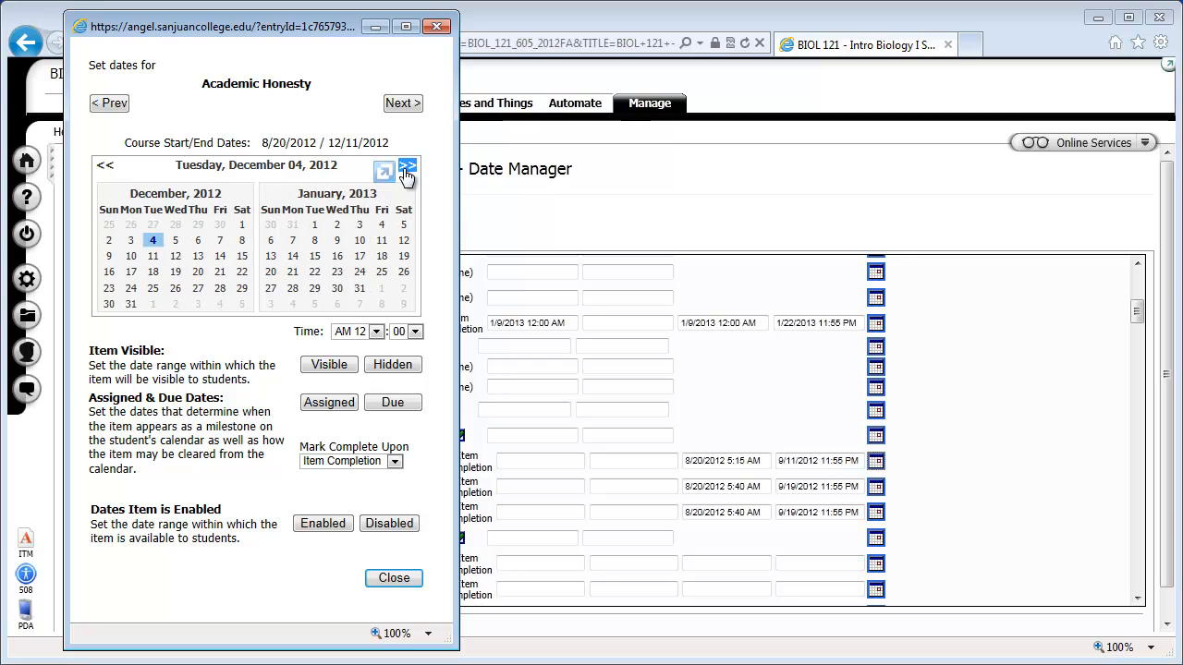
{"action": "left_click", "coordinate": [337, 241]}
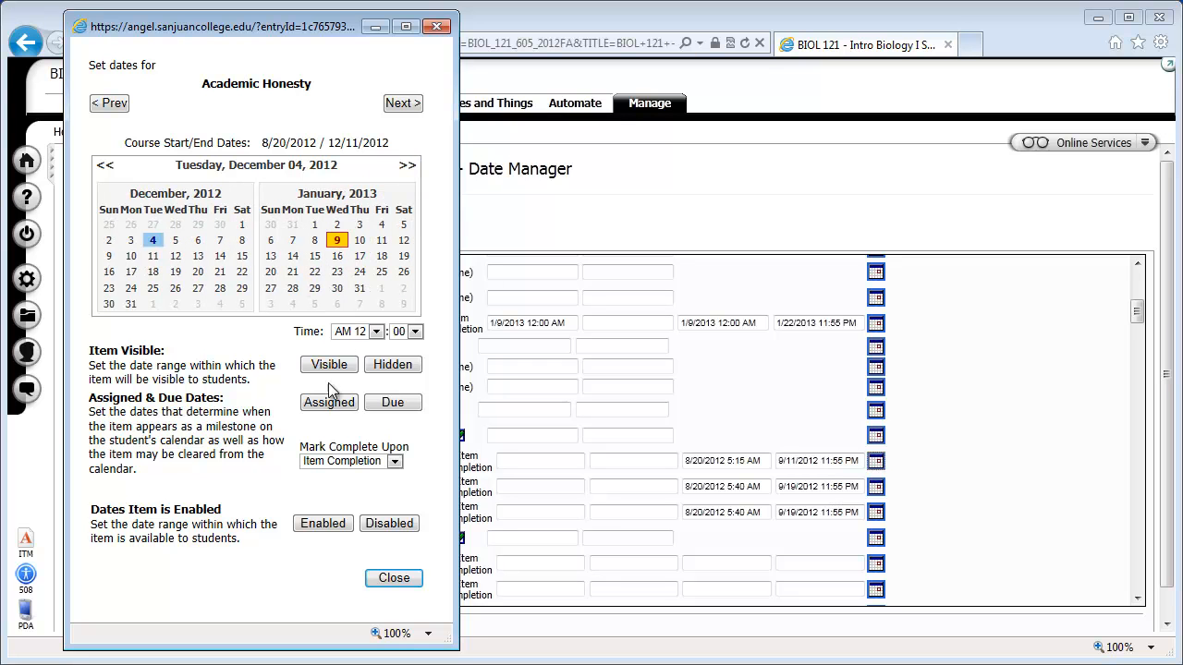
{"action": "left_click", "coordinate": [329, 364]}
{"action": "left_click", "coordinate": [329, 402]}
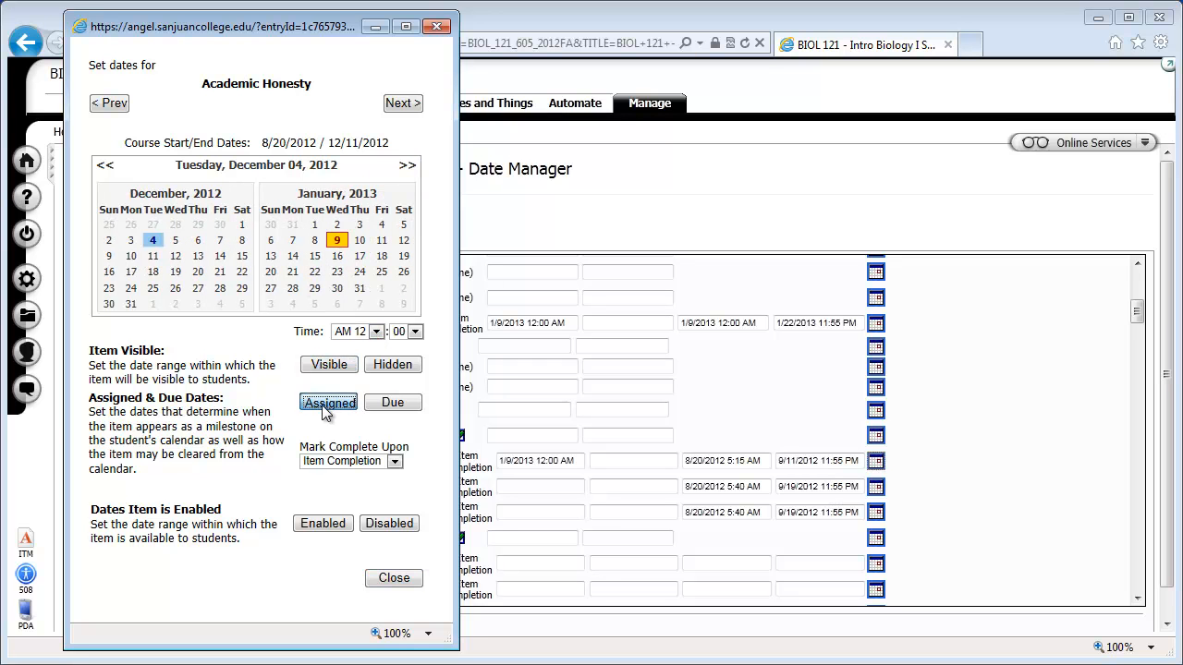
{"action": "left_click", "coordinate": [317, 521]}
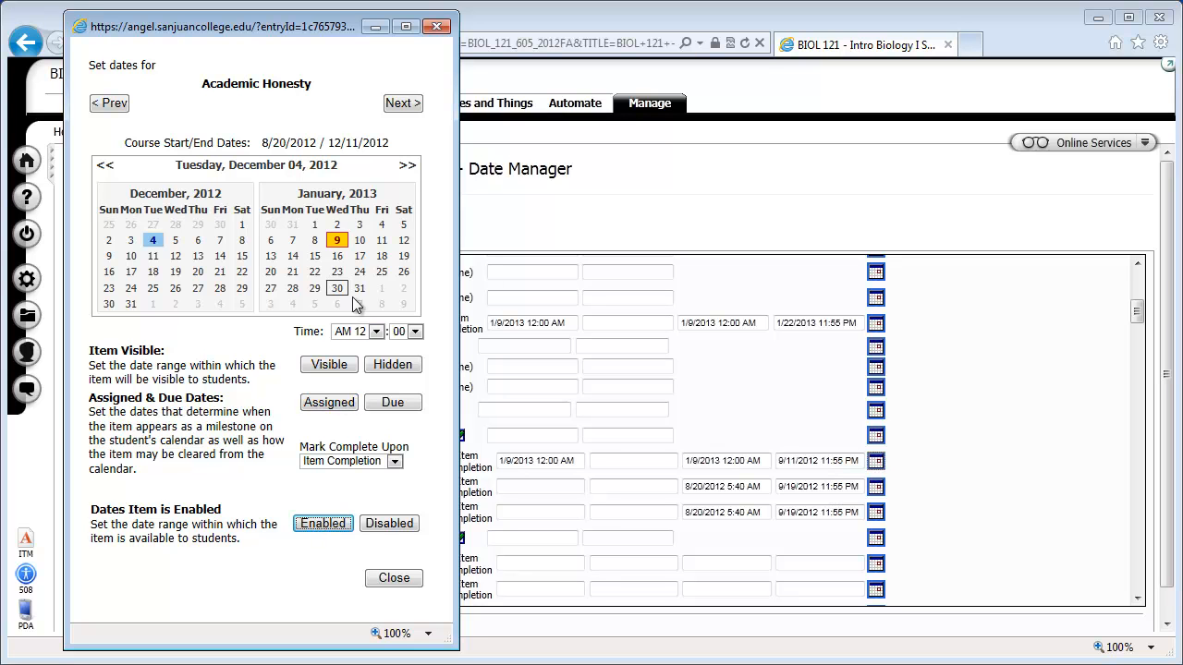
Set Academic Honesty's hidden, due and disabled dates to January 22, 2013 at 11:55 PM and close its date settings.
{"action": "left_click", "coordinate": [376, 331]}
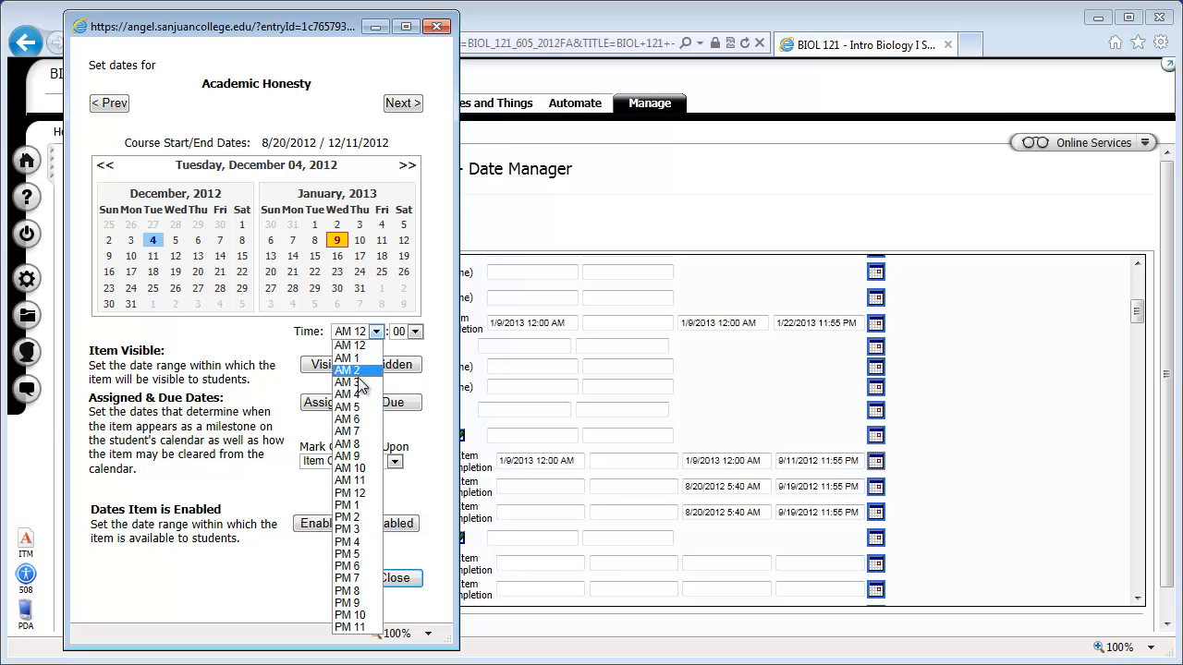
{"action": "left_click", "coordinate": [359, 635]}
{"action": "left_click", "coordinate": [415, 331]}
{"action": "left_click", "coordinate": [401, 479]}
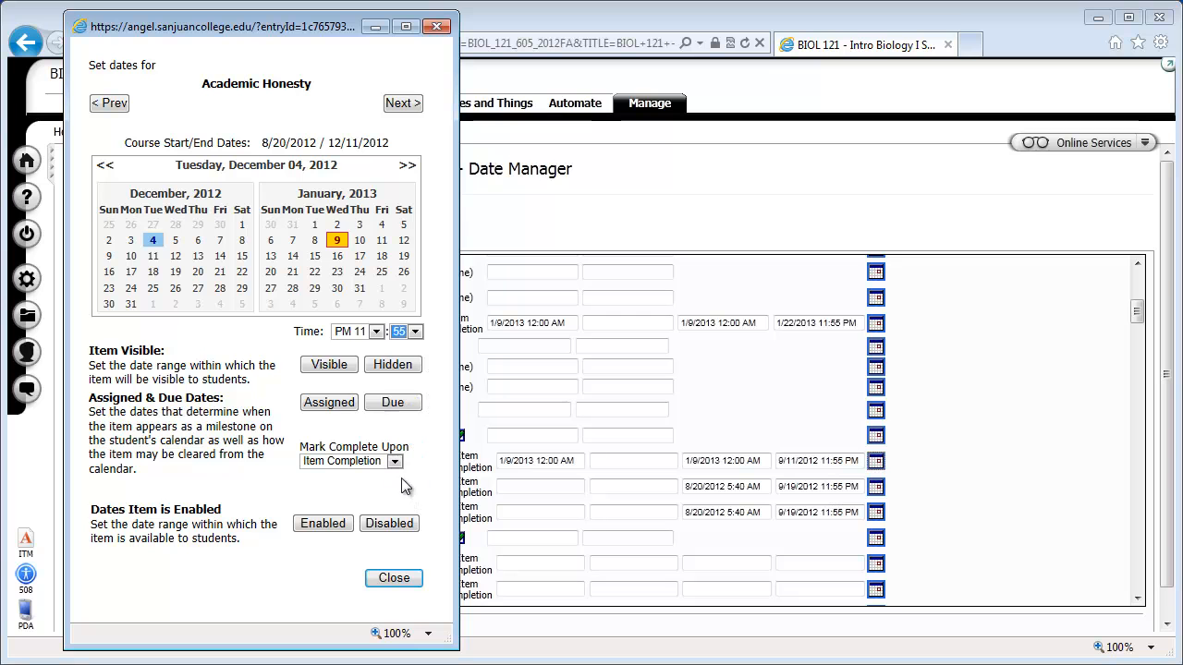
{"action": "left_click", "coordinate": [313, 274]}
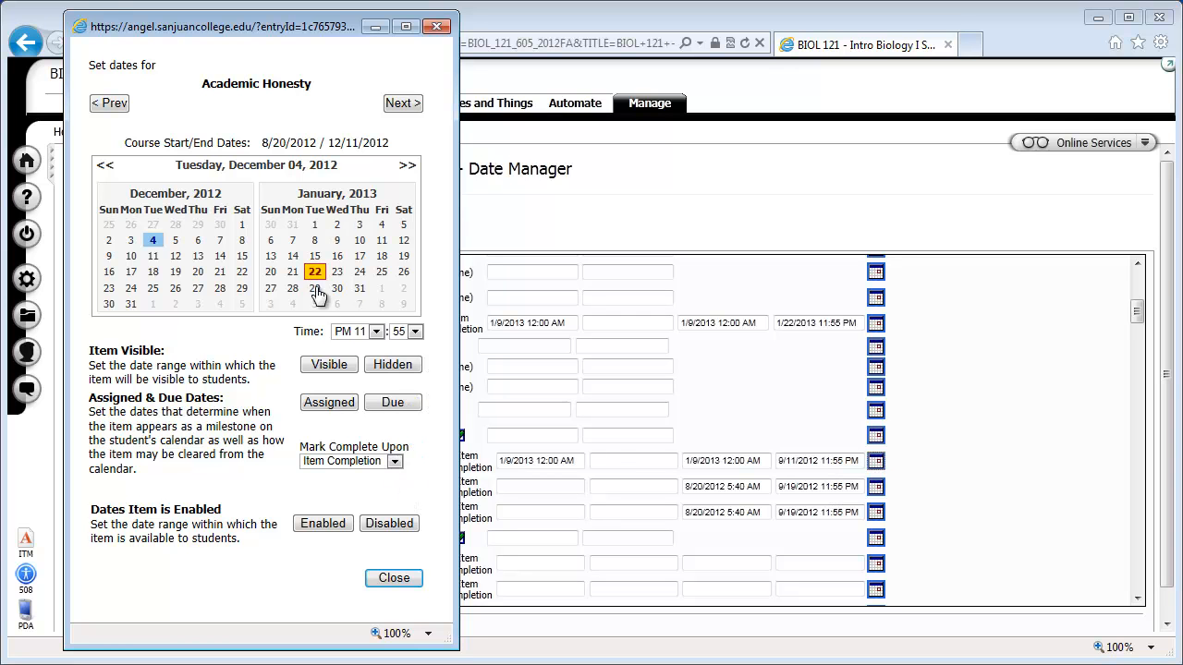
{"action": "left_click", "coordinate": [384, 366]}
{"action": "left_click", "coordinate": [393, 403]}
{"action": "left_click", "coordinate": [388, 524]}
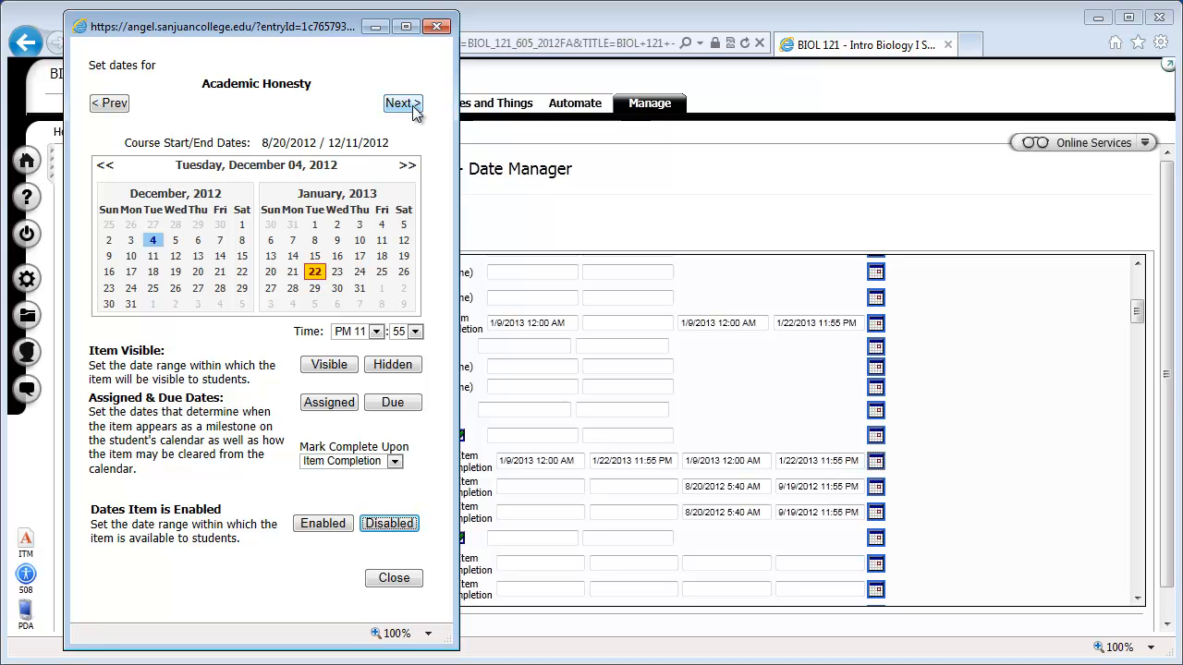
{"action": "left_click", "coordinate": [404, 578]}
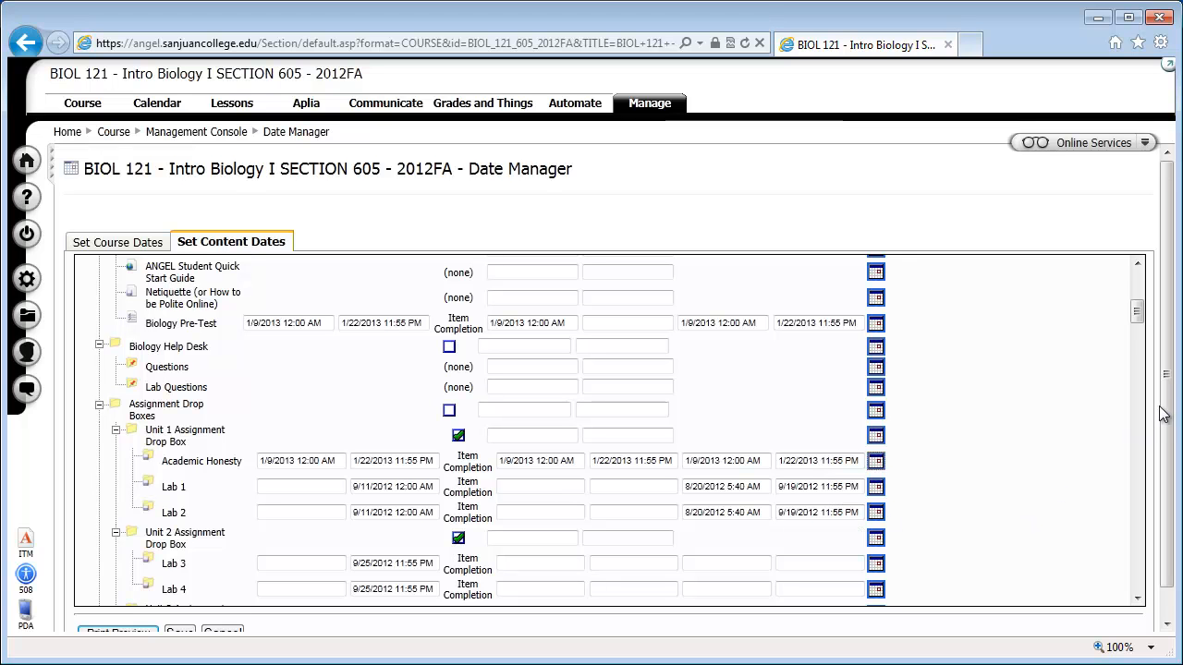
Save the content date changes in the Date Manager.
{"action": "scroll", "coordinate": [1166, 437], "scroll_direction": "down", "scroll_amount": 1}
{"action": "left_click_drag", "start_coordinate": [1166, 437], "coordinate": [1166, 446]}
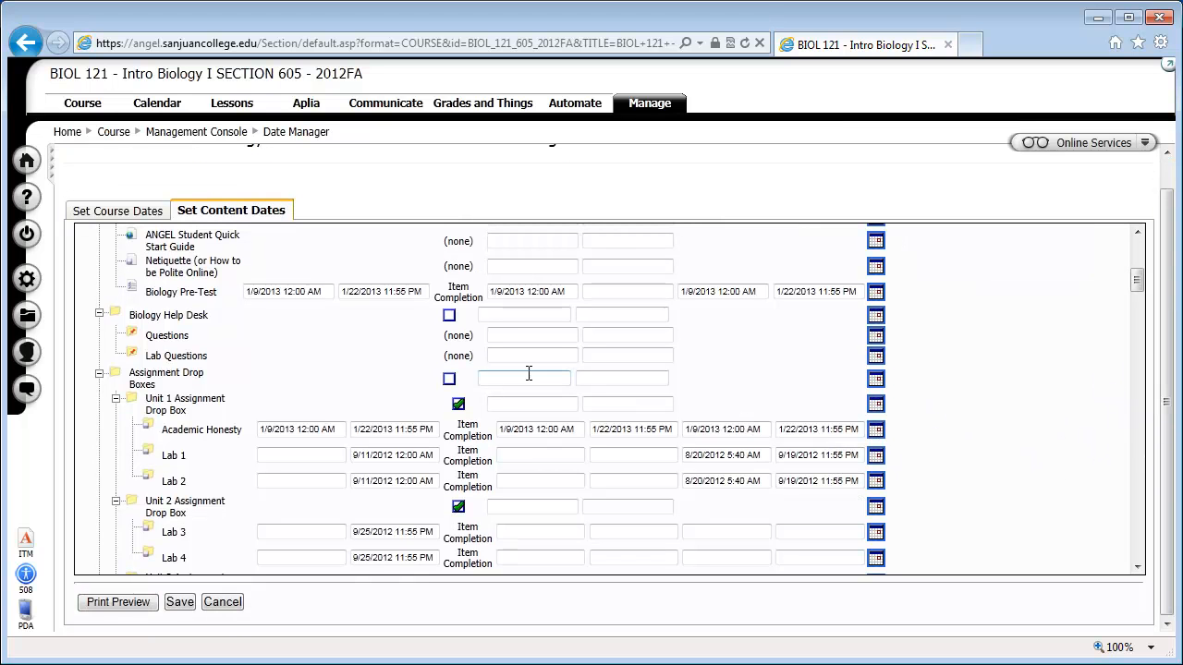